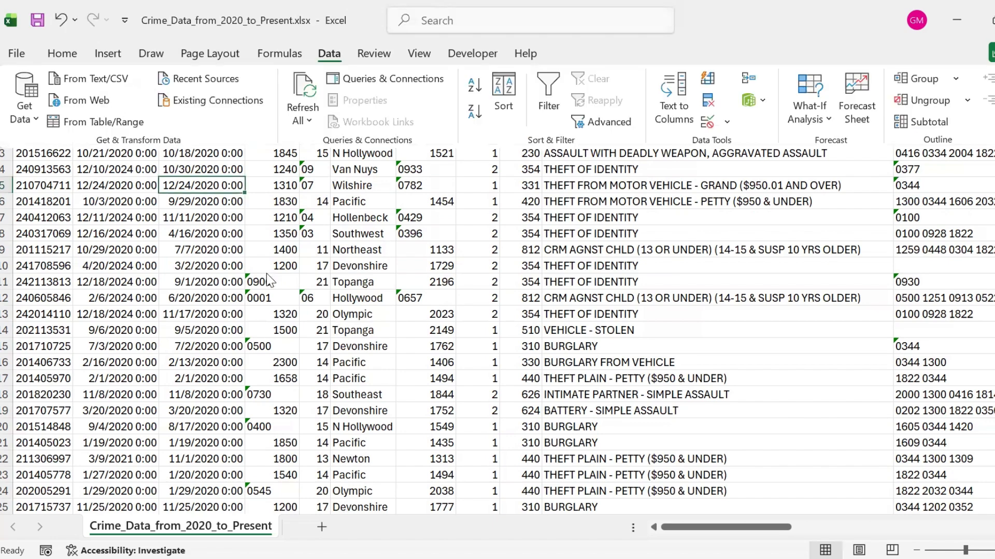
Step: Load the crime data range $A$1:$AB$1004992 into Power Query as a table with headers
left_click(94, 123)
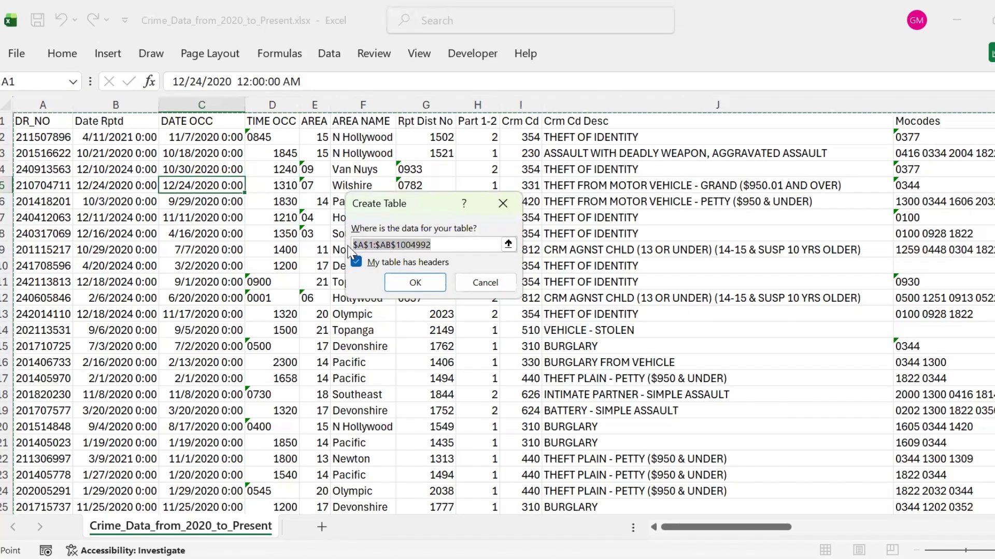
left_click(413, 283)
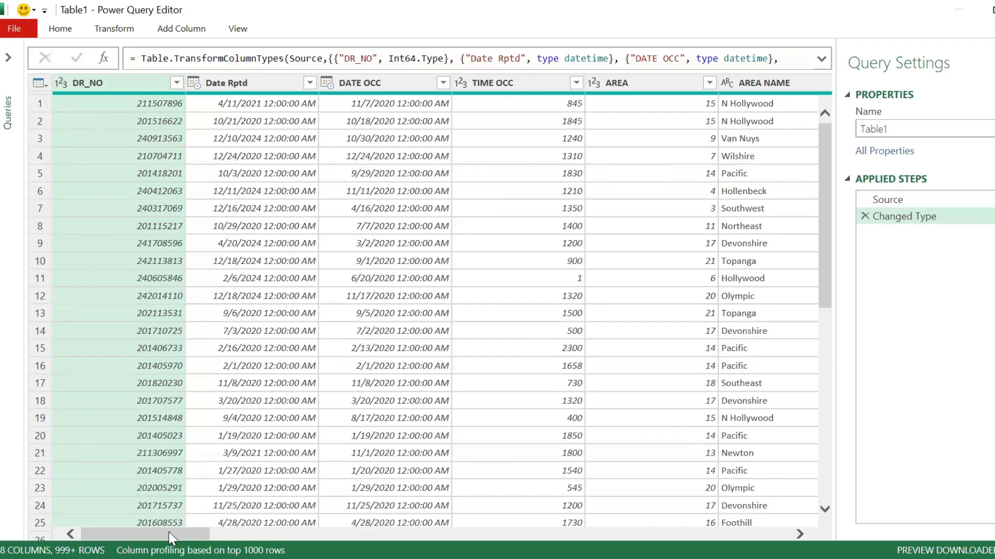
Step: Remove the rows with empty values in the Weapon Used Cd column
left_click_drag(142, 534, 266, 533)
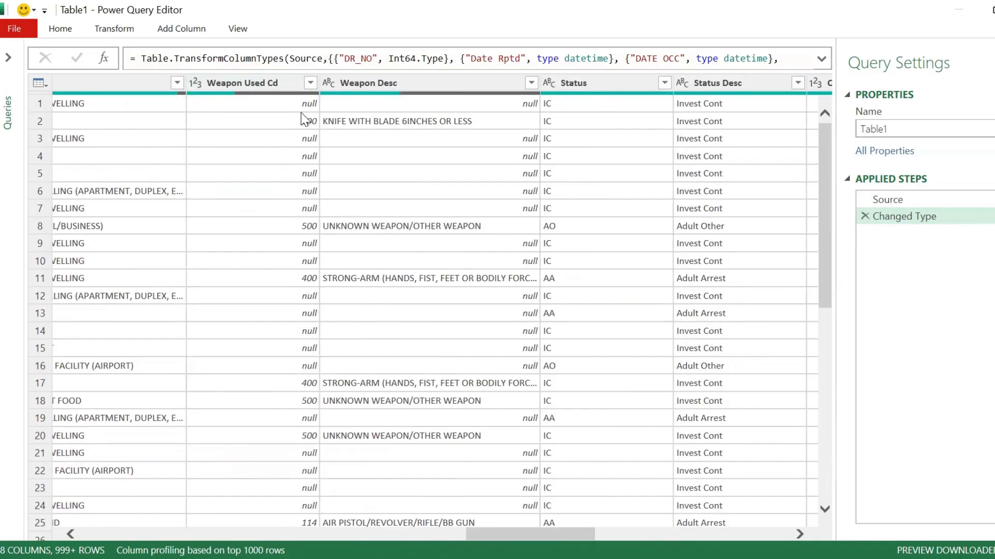
left_click(310, 84)
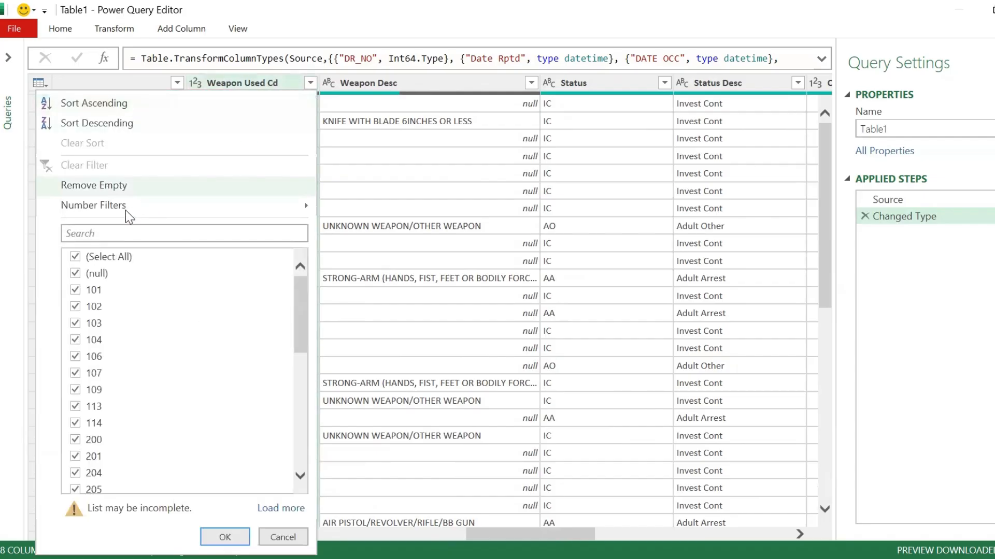
left_click(71, 192)
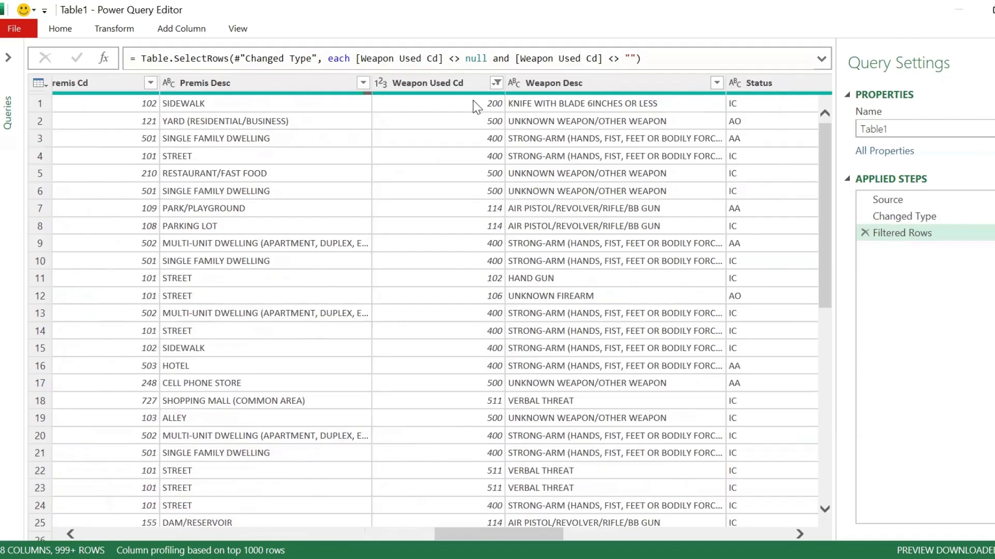
Step: Filter the Premis Desc column to keep only BUS STOP and STREET
left_click(363, 83)
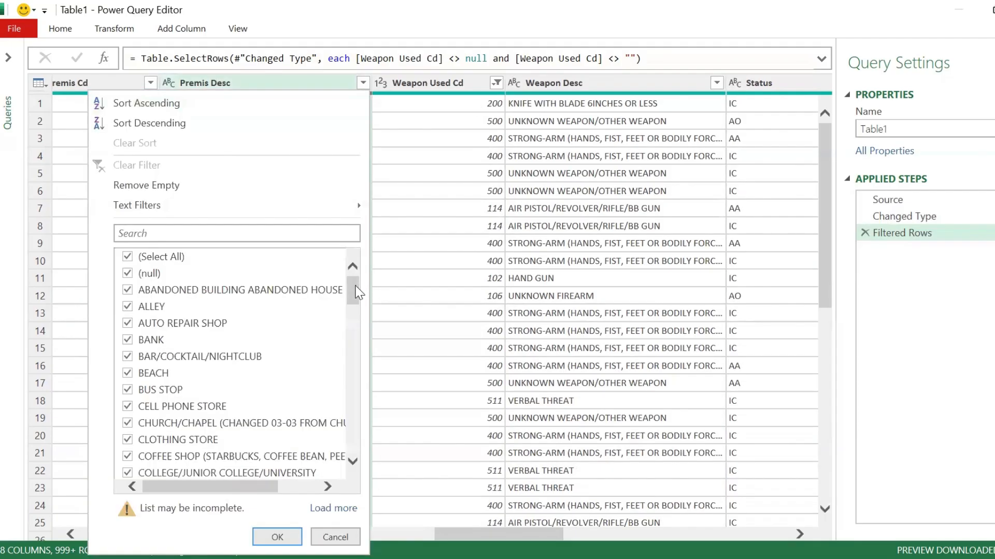
left_click(128, 257)
left_click(128, 390)
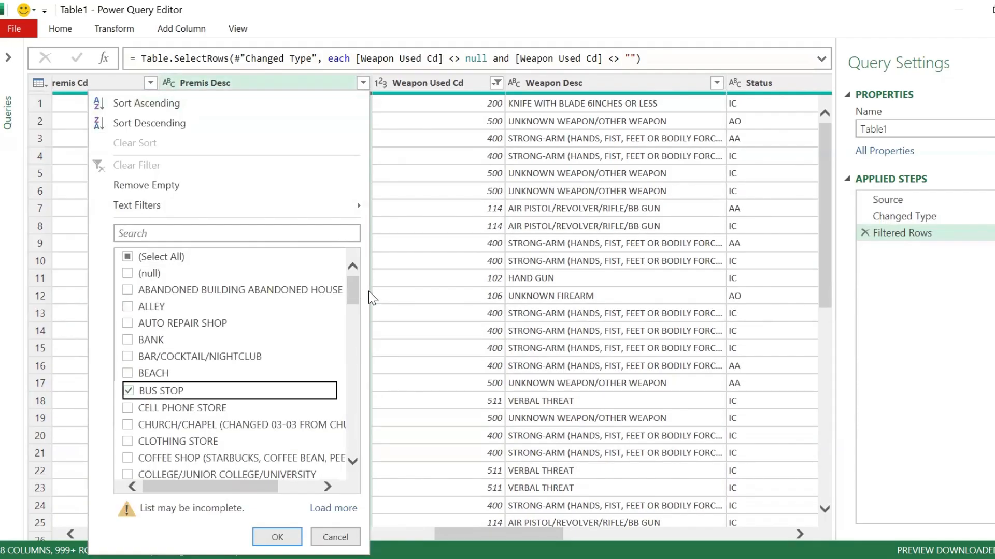
left_click_drag(352, 288, 356, 434)
left_click(128, 356)
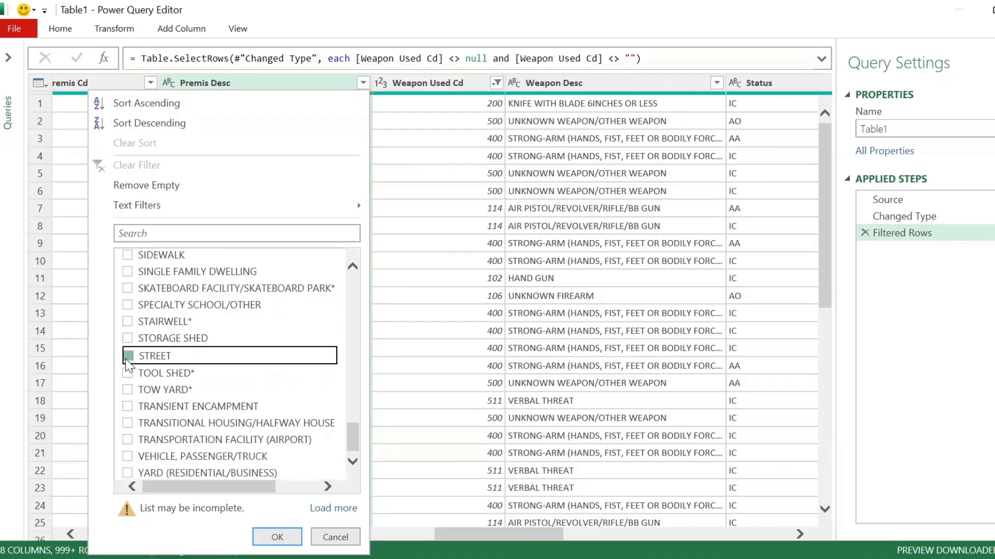
left_click(274, 538)
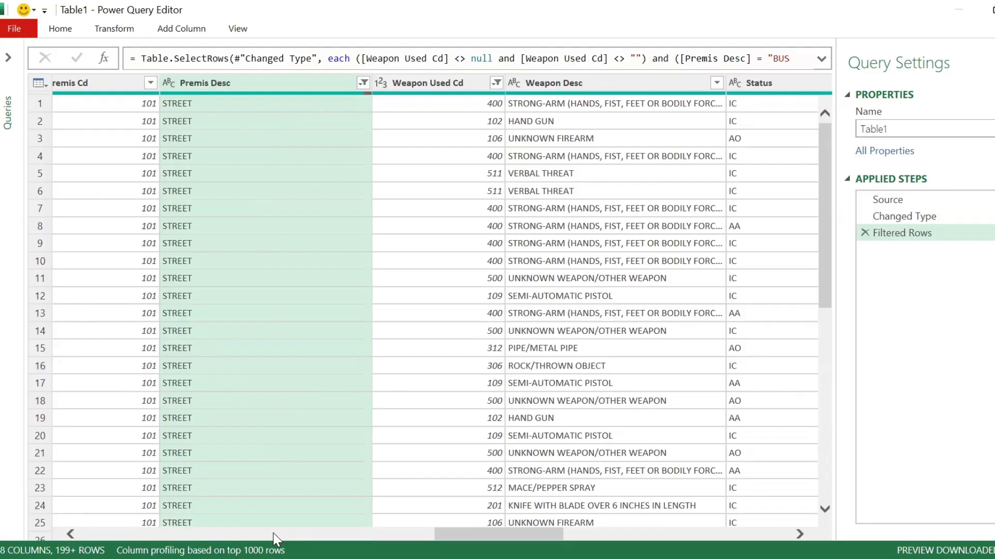
Step: Split the Mocodes column at the left-most space delimiter and delete the automatic Changed Type1 step
left_click(272, 533)
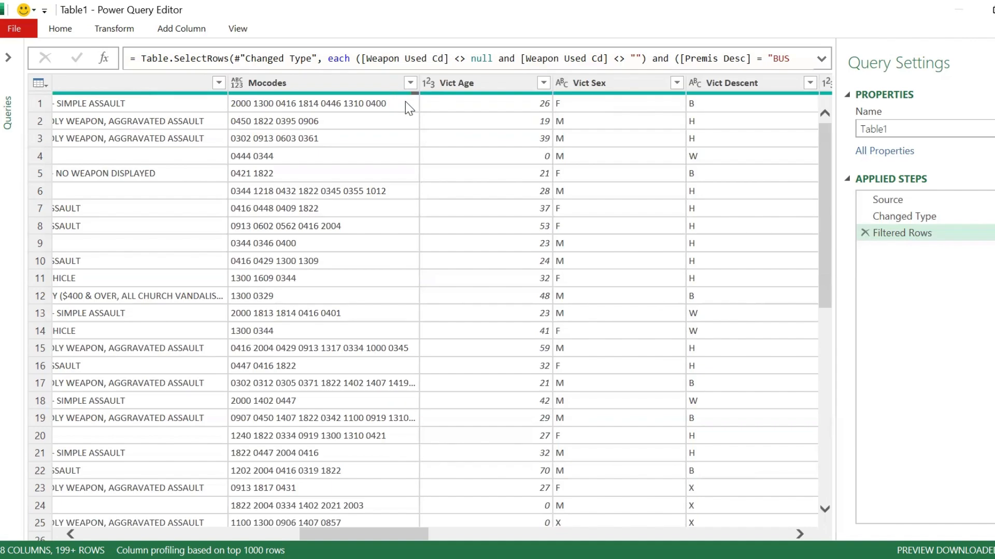
left_click(359, 85)
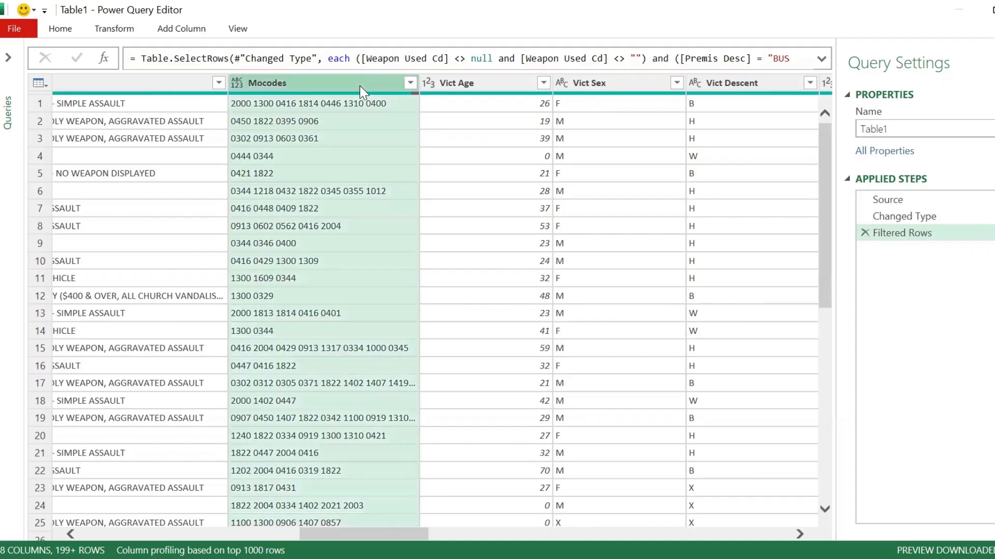
left_click(108, 32)
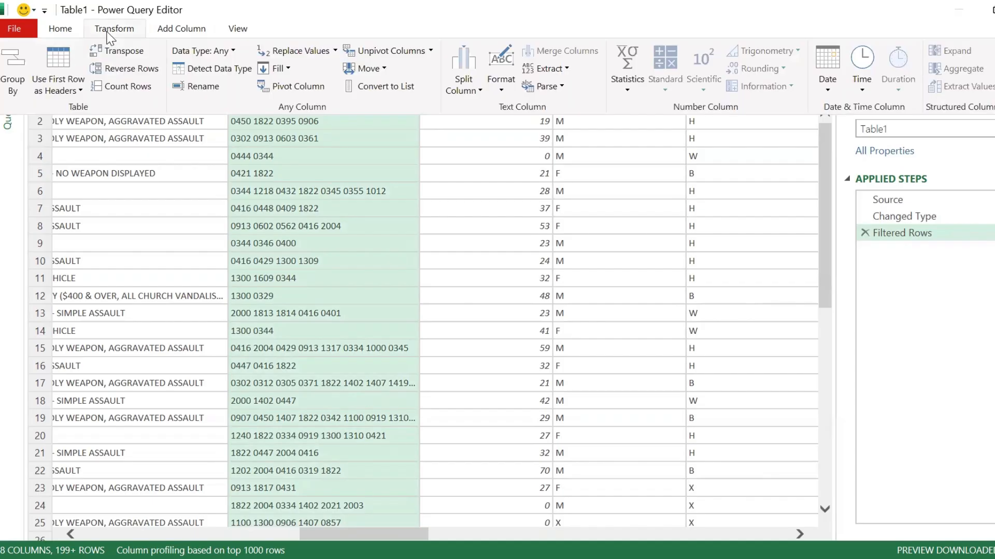
left_click(466, 87)
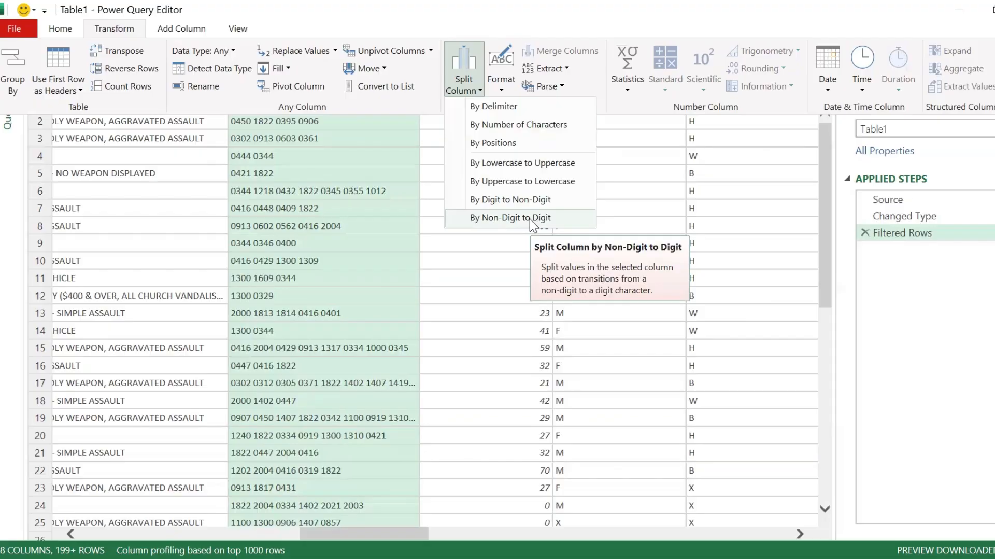
left_click(516, 107)
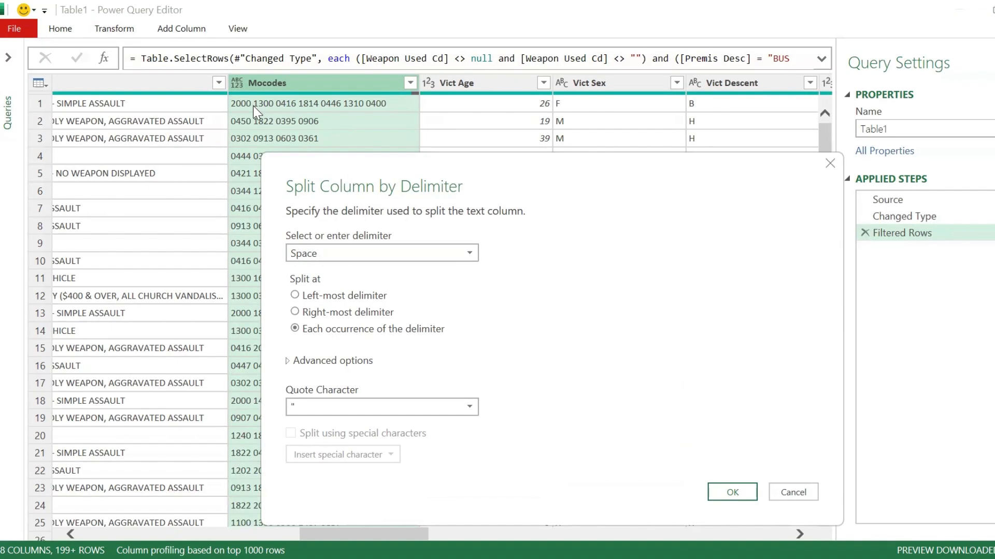
left_click(324, 254)
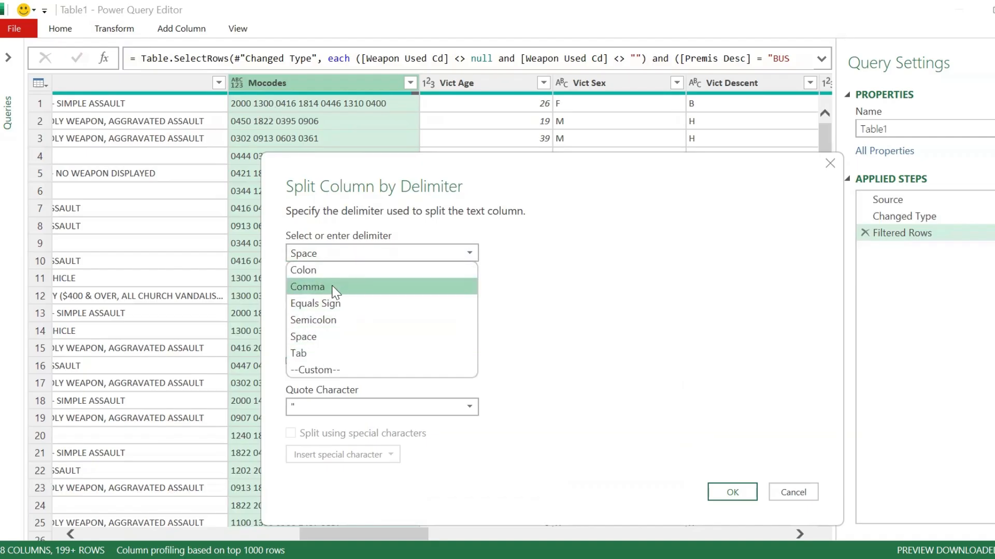
key("Escape")
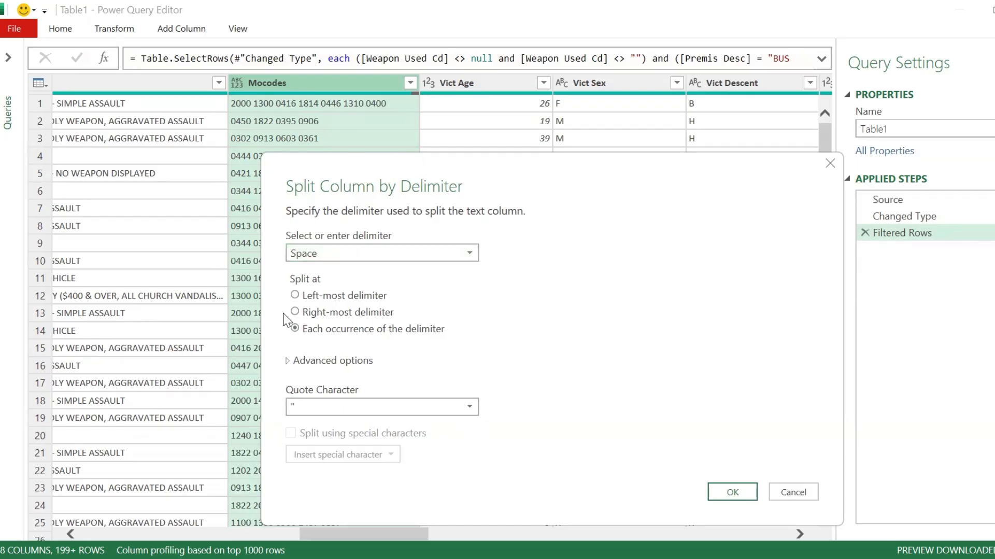
left_click(295, 296)
left_click(726, 491)
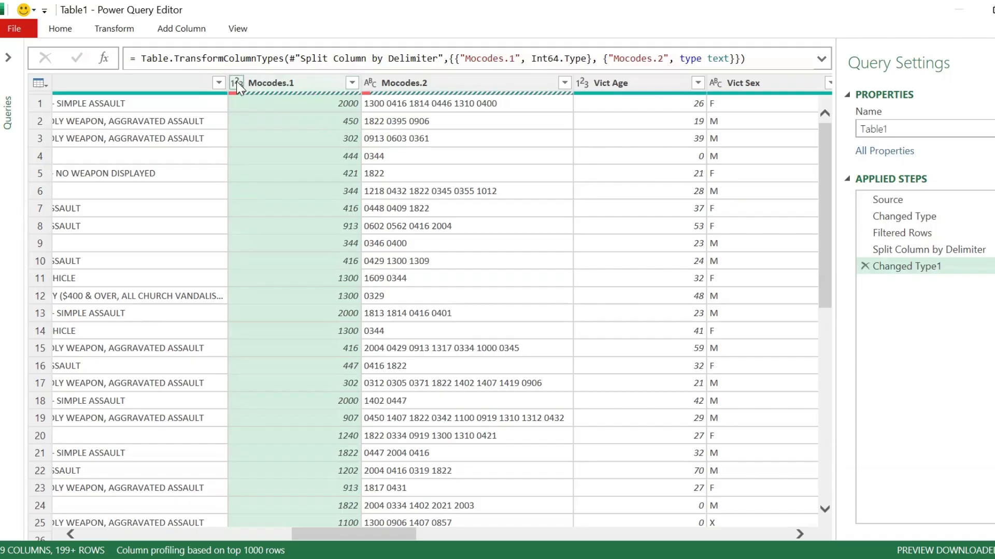
left_click(864, 267)
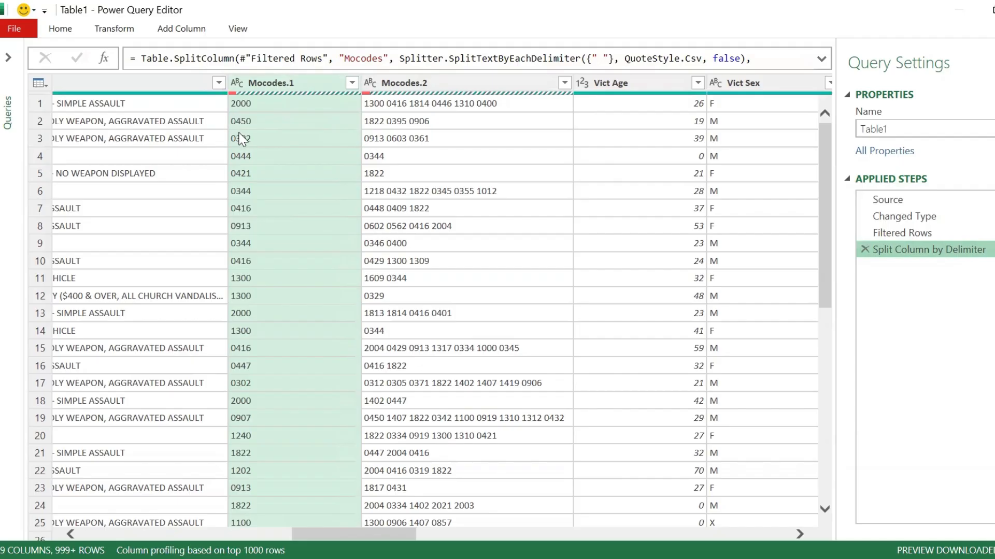
Step: Split the Mocodes.2 column by 4 characters, once as far left as possible, and delete the automatic Changed Type1 step
left_click(420, 82)
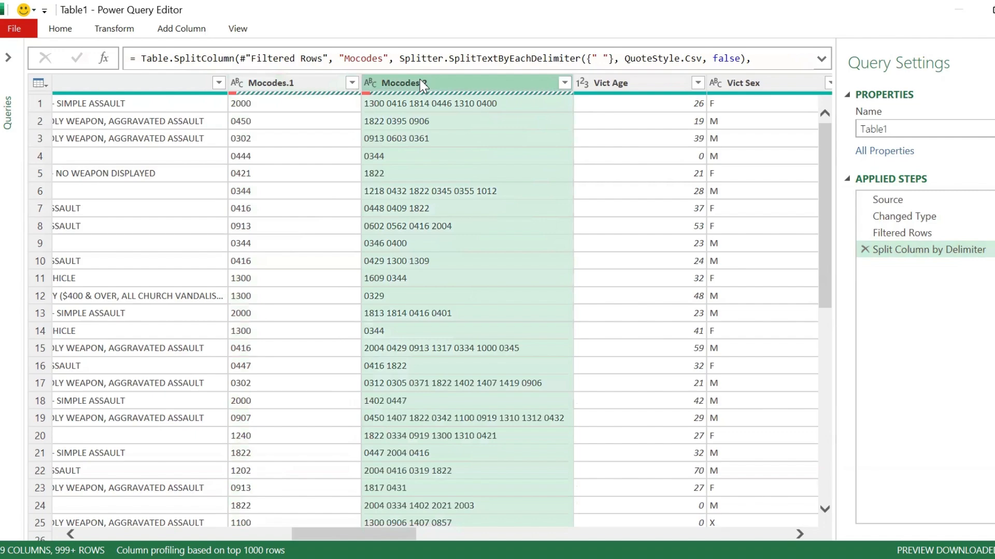
left_click(125, 29)
left_click(467, 85)
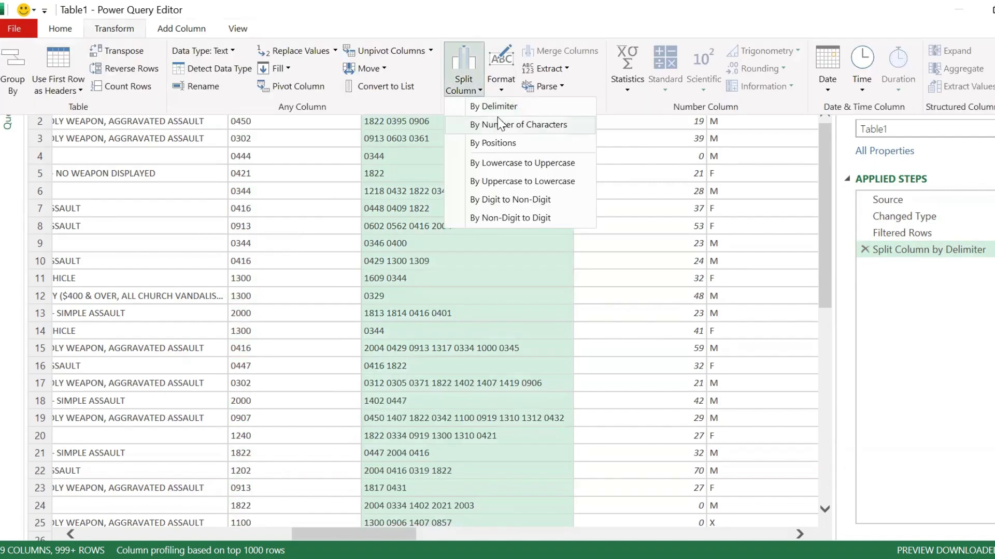
left_click(507, 124)
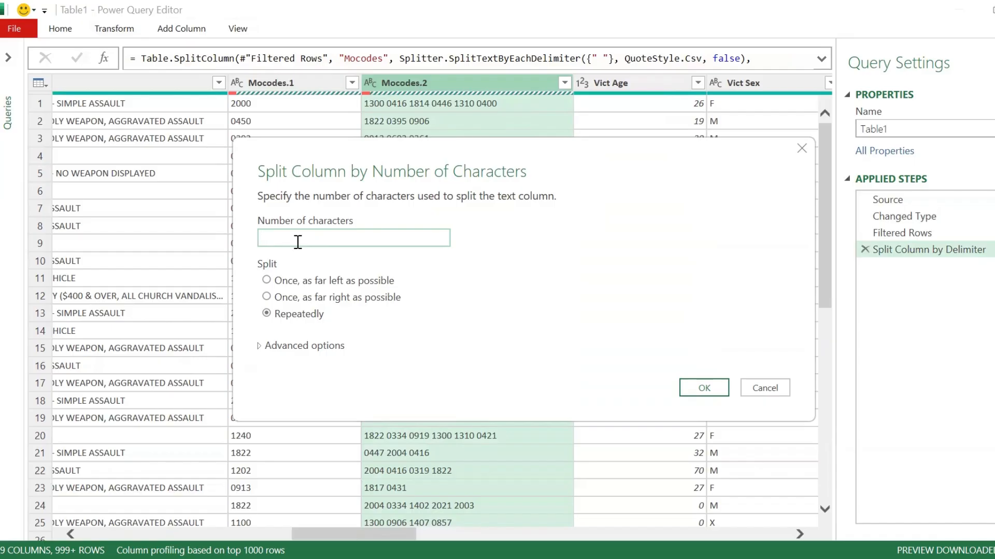
type("4")
left_click(268, 281)
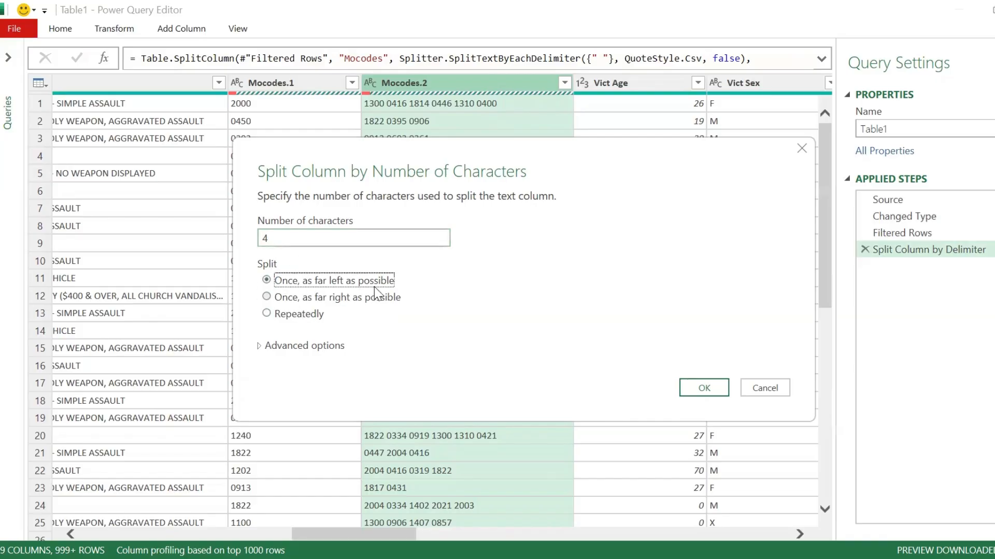
left_click(704, 389)
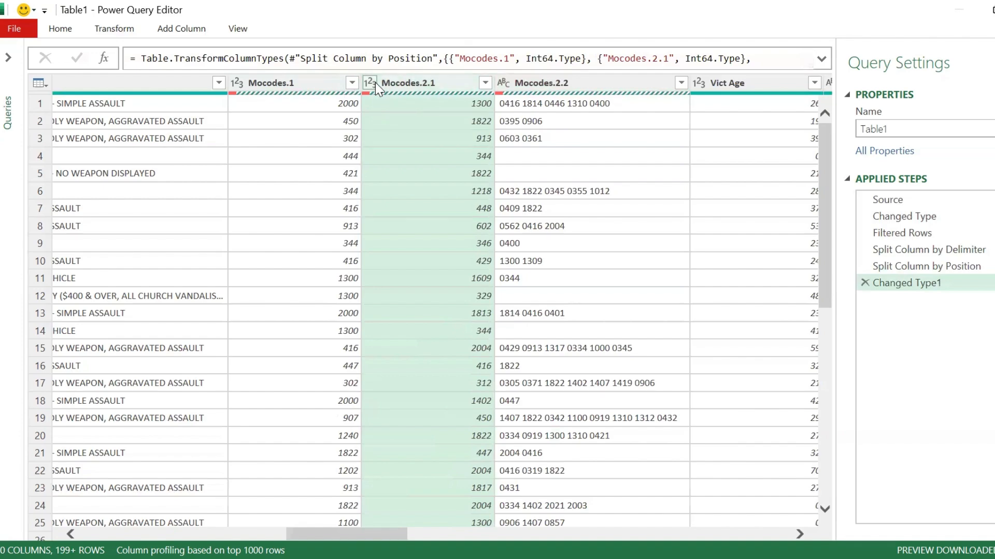
left_click(864, 283)
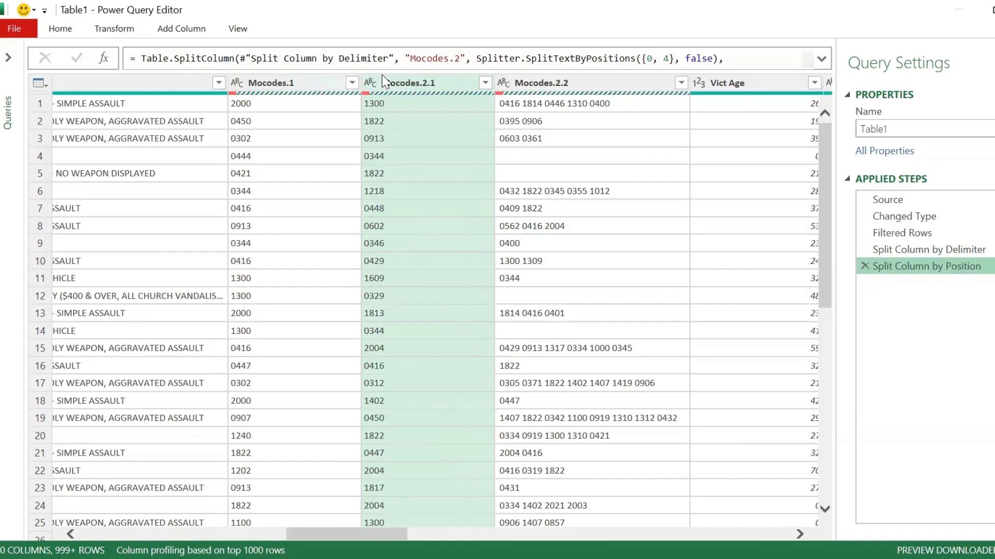
Step: Merge the Mocodes.1 and Mocodes.2.1 columns with a comma separator into a column named Mocod0
left_click(410, 86, "shift")
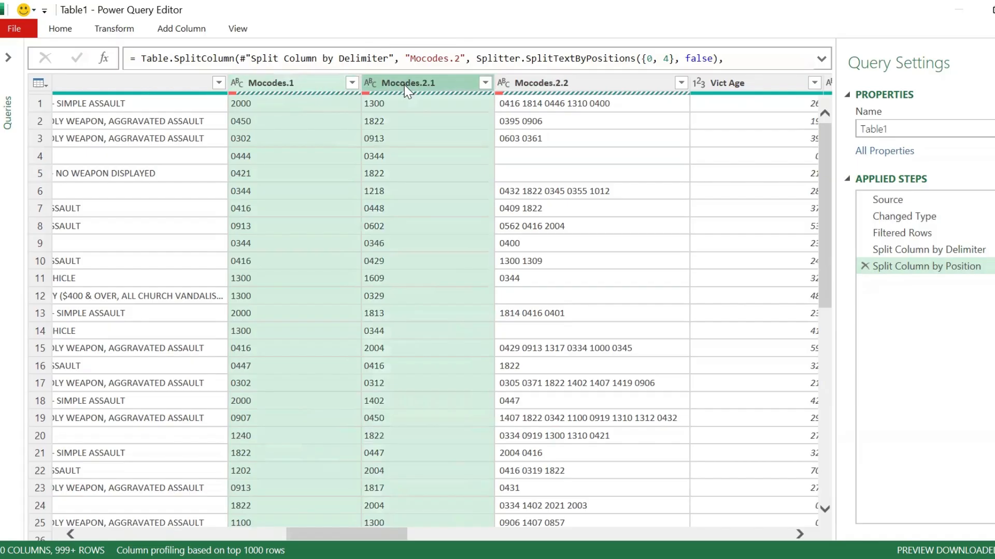
left_click(105, 29)
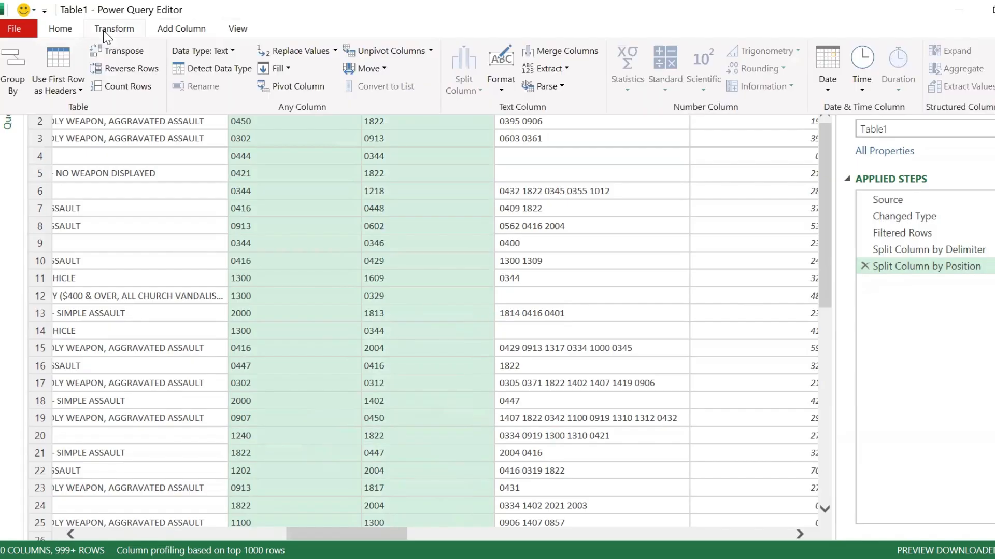
left_click(586, 54)
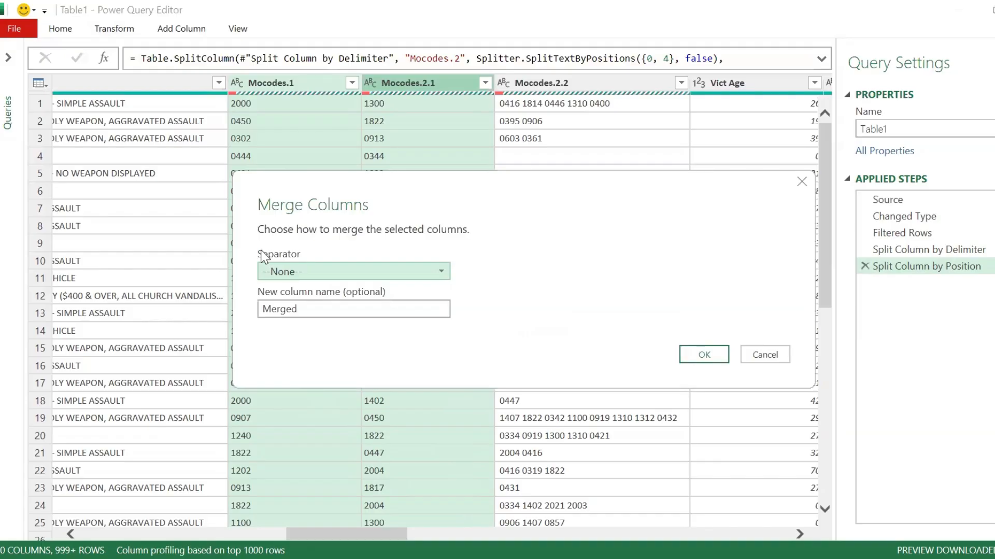
left_click(275, 271)
left_click(298, 321)
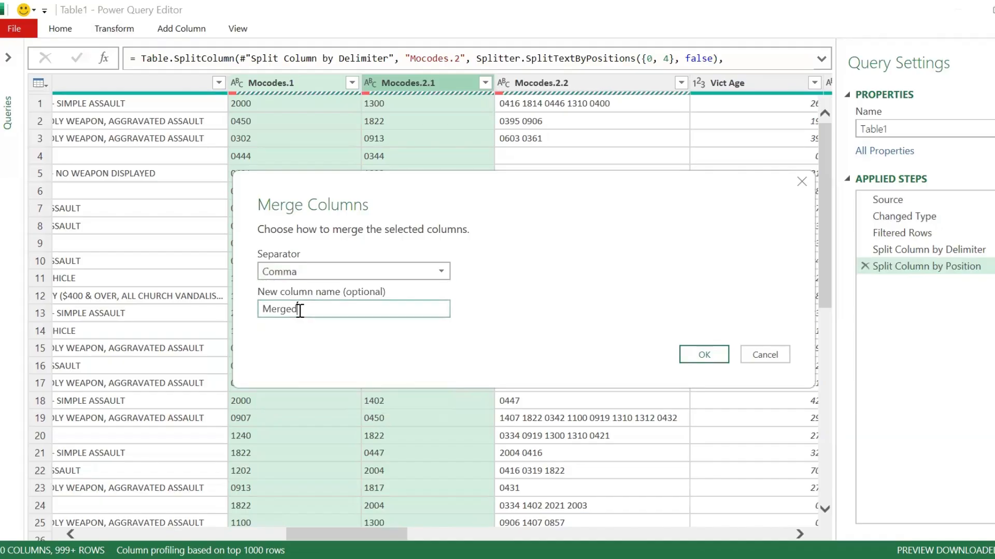
left_click_drag(297, 309, 261, 309)
type("Mocod0")
left_click(692, 354)
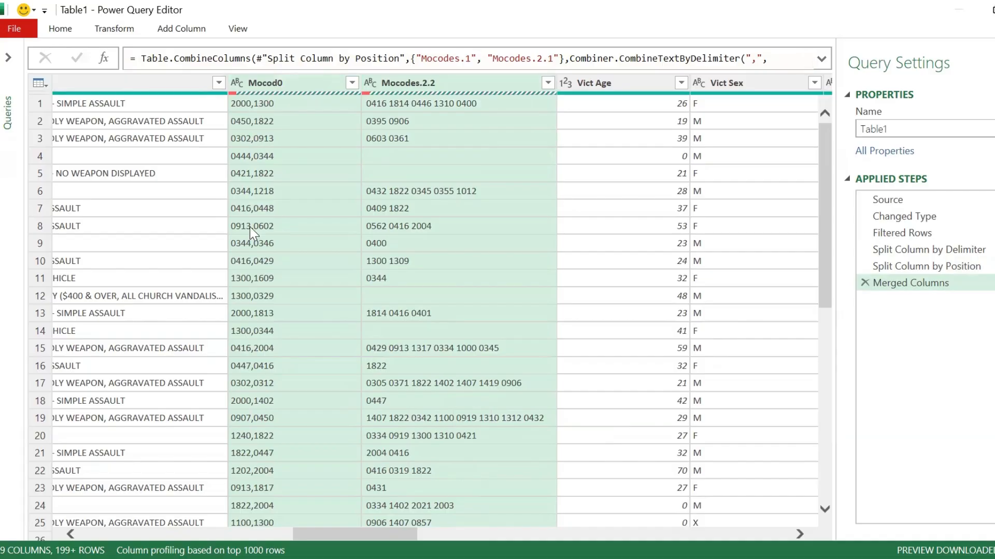
Step: Try to change the TIME OCC column's data type to Time, and delete that type-change step
left_click_drag(362, 533, 359, 521)
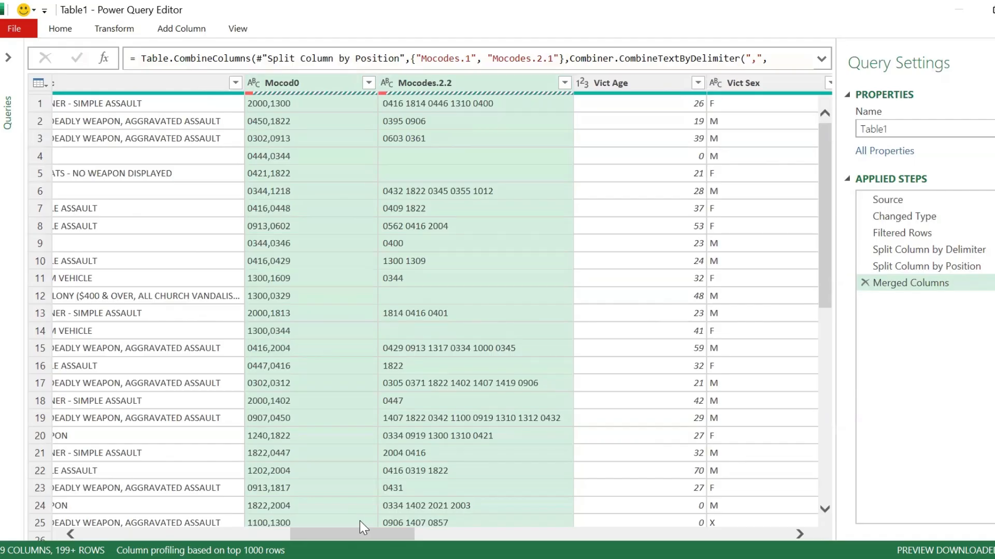
left_click_drag(356, 530, 165, 532)
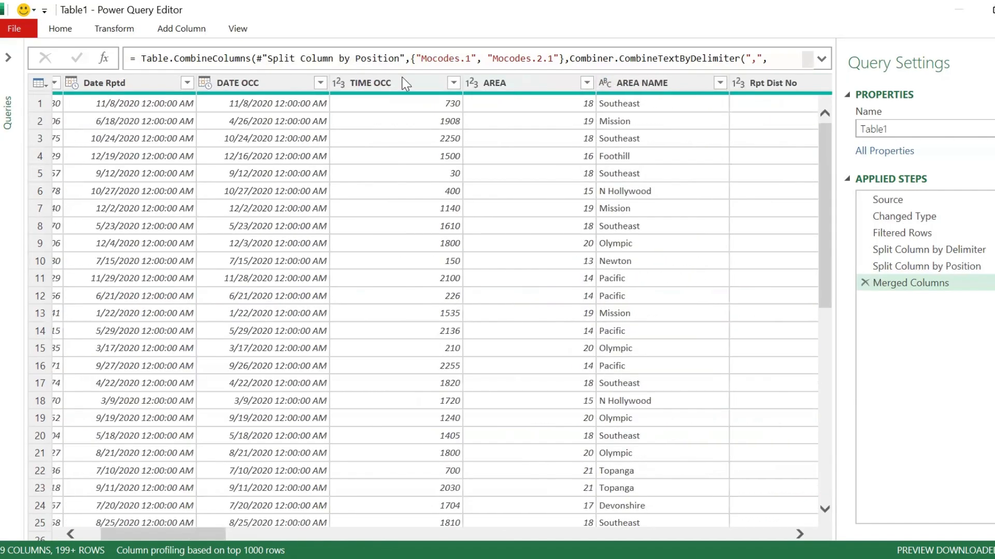
left_click(335, 88)
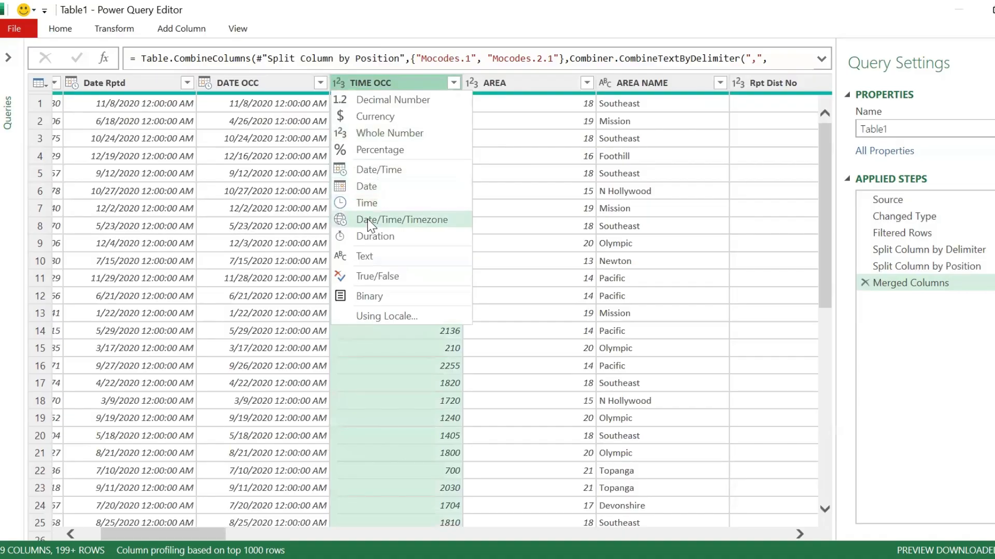
left_click(357, 202)
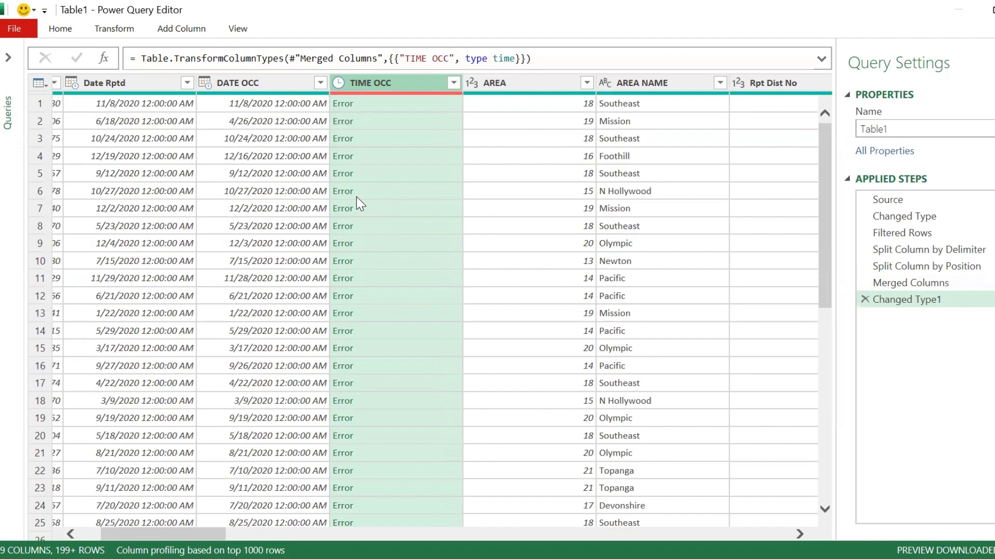
left_click(864, 299)
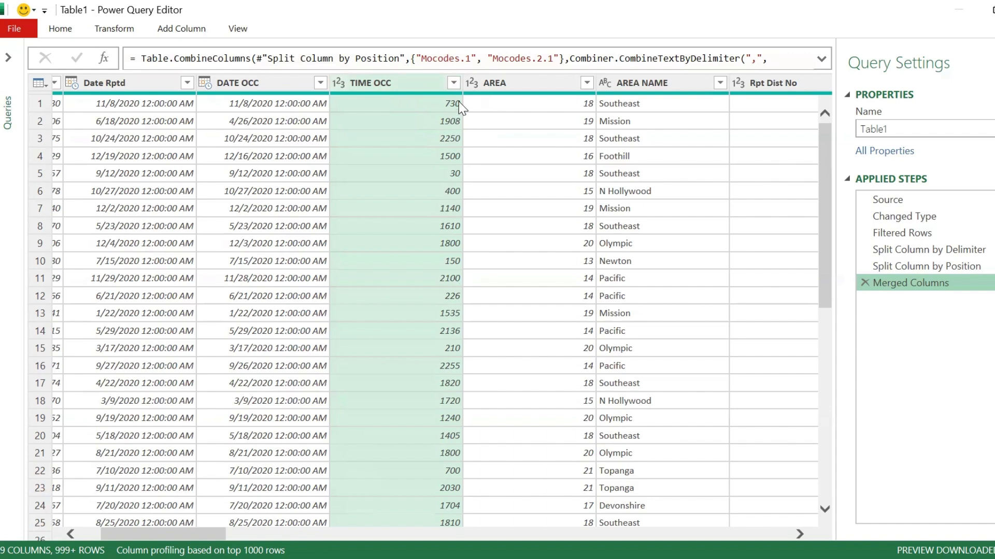
Step: Split the TIME OCC column by 2 characters, once as far right as possible, and delete the automatic Changed Type1 step
left_click(118, 28)
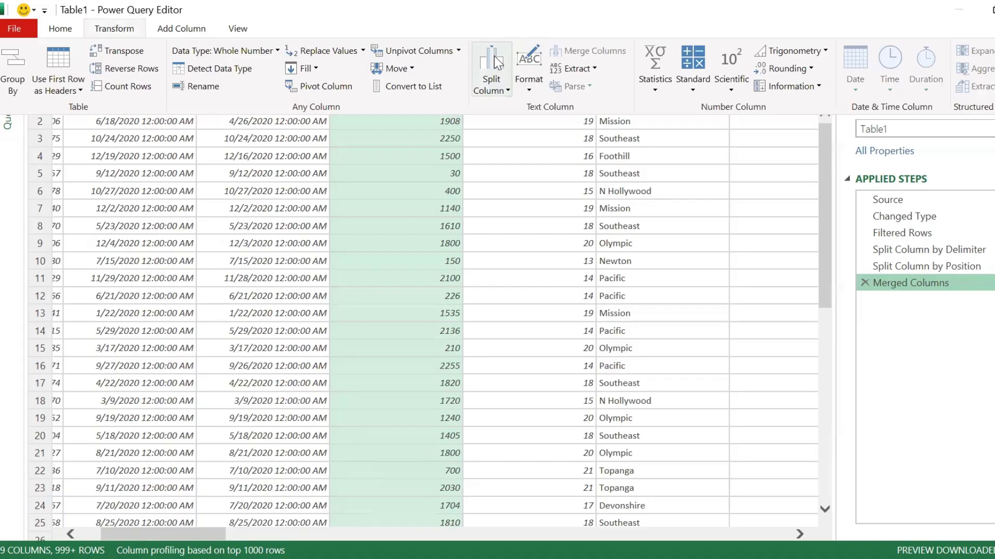
left_click(498, 62)
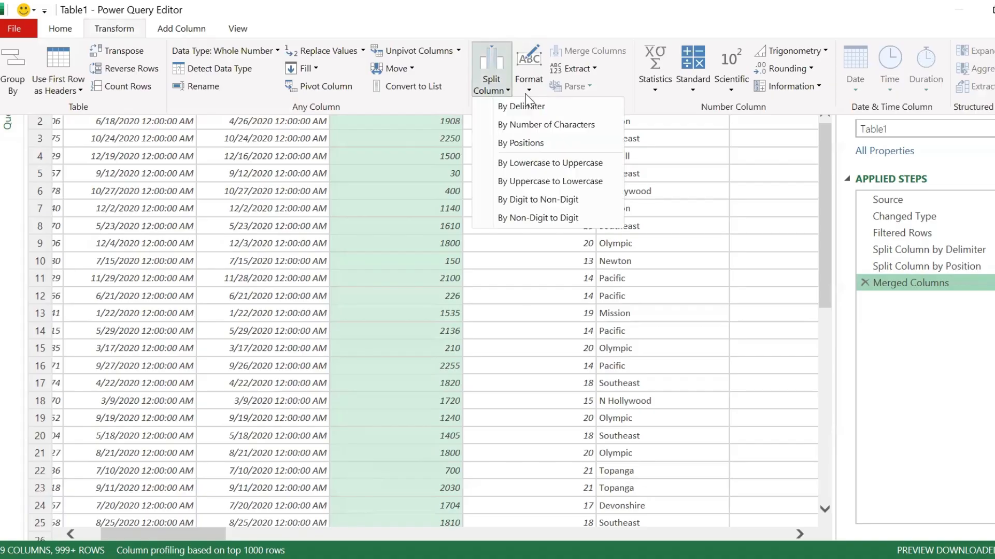
left_click(536, 126)
left_click(266, 297)
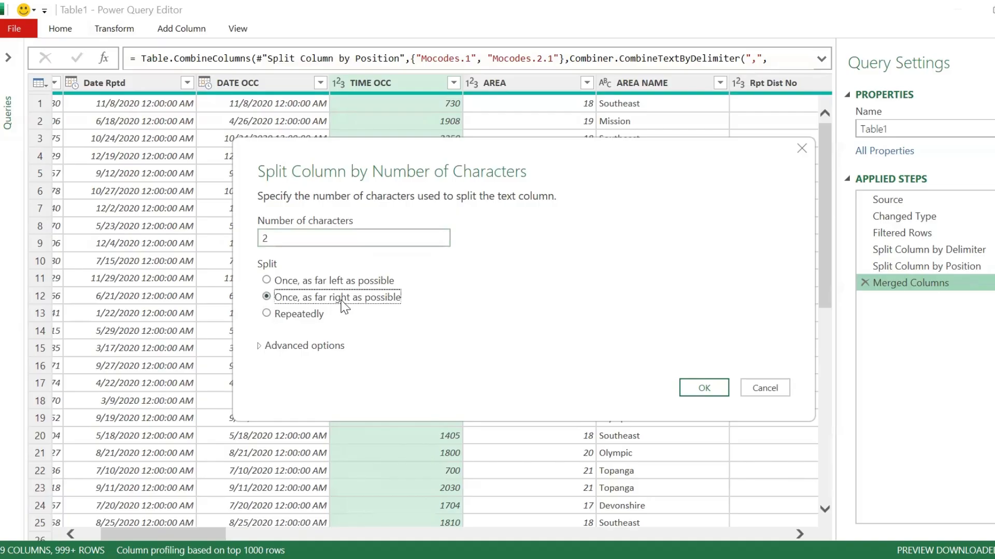
left_click(704, 388)
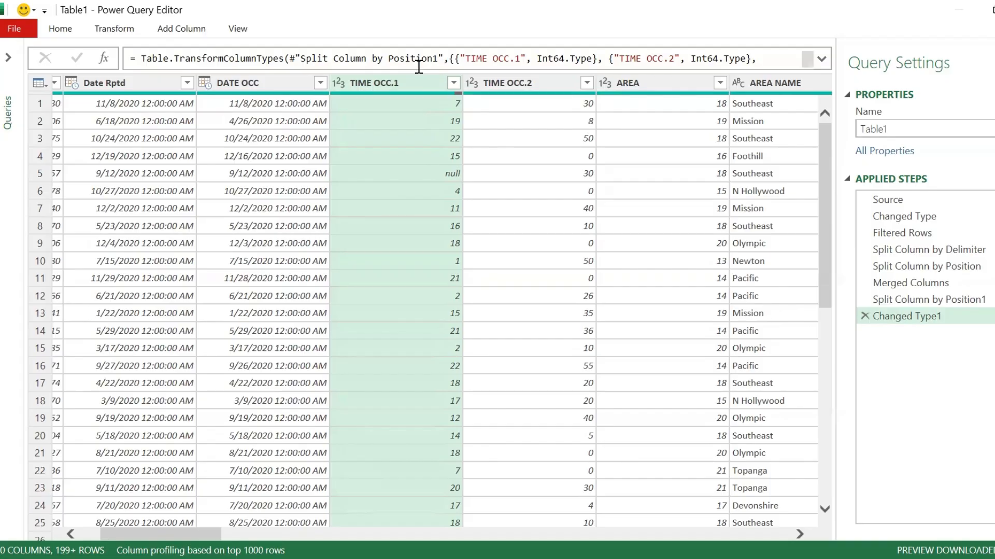
left_click(865, 316)
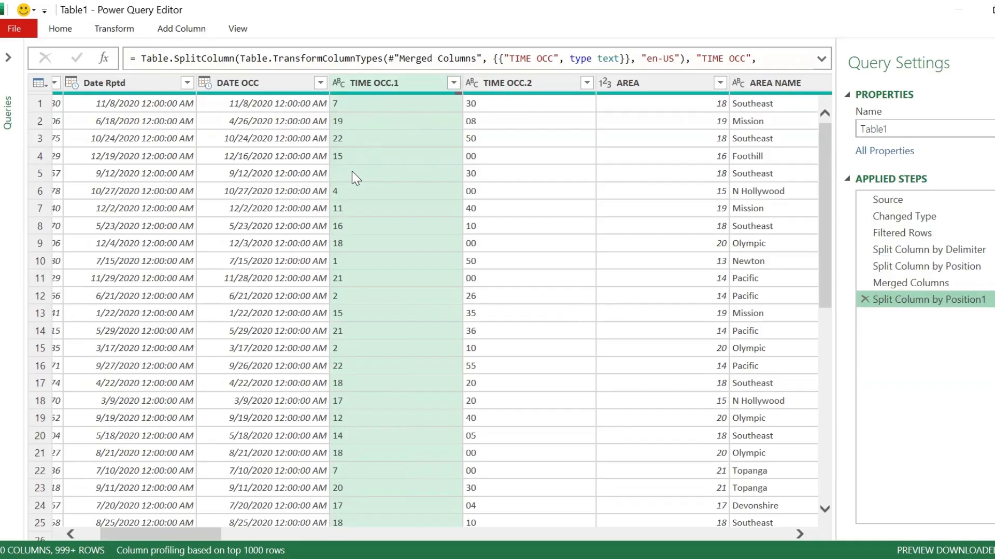
Step: Replace the empty values in the TIME OCC.1 column with 0
left_click(117, 27)
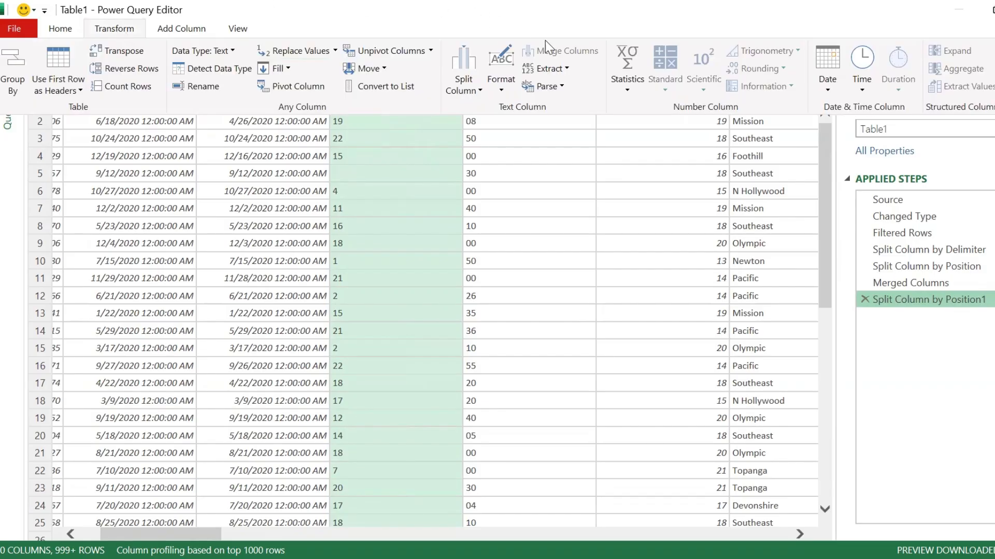
left_click(295, 51)
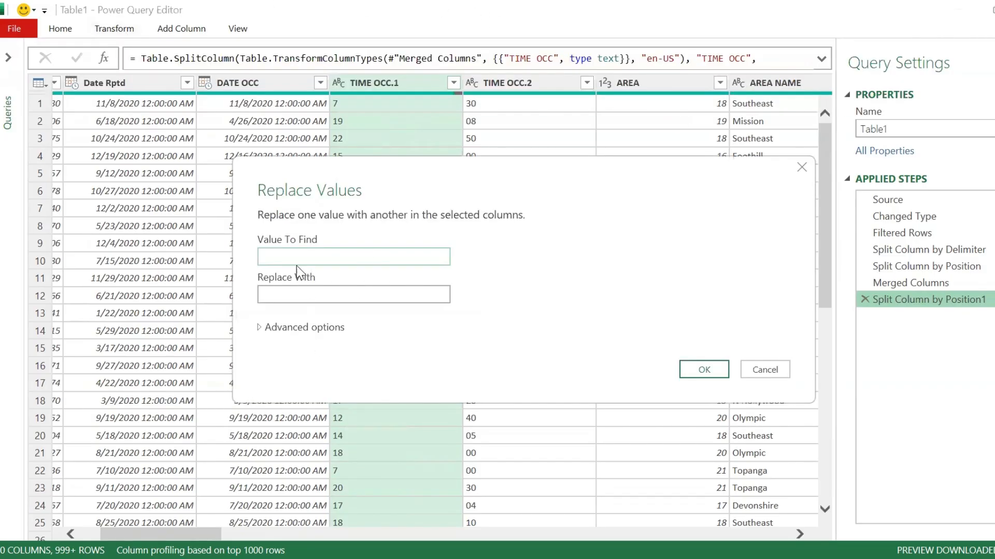
left_click(280, 292)
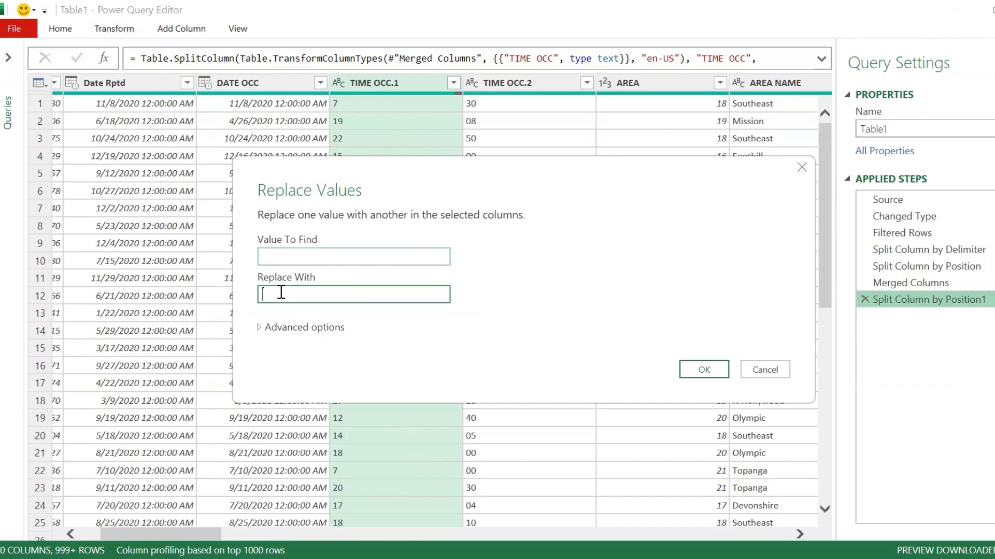
type("0")
left_click(694, 371)
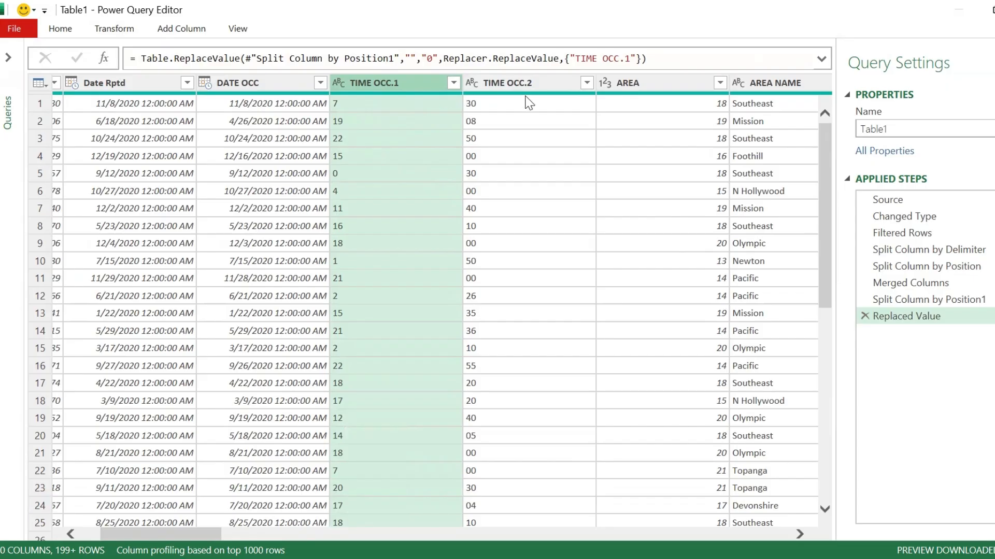
Step: Merge the TIME OCC.1 and TIME OCC.2 columns with a colon separator into a column named Time OCC
left_click(505, 89, "ctrl")
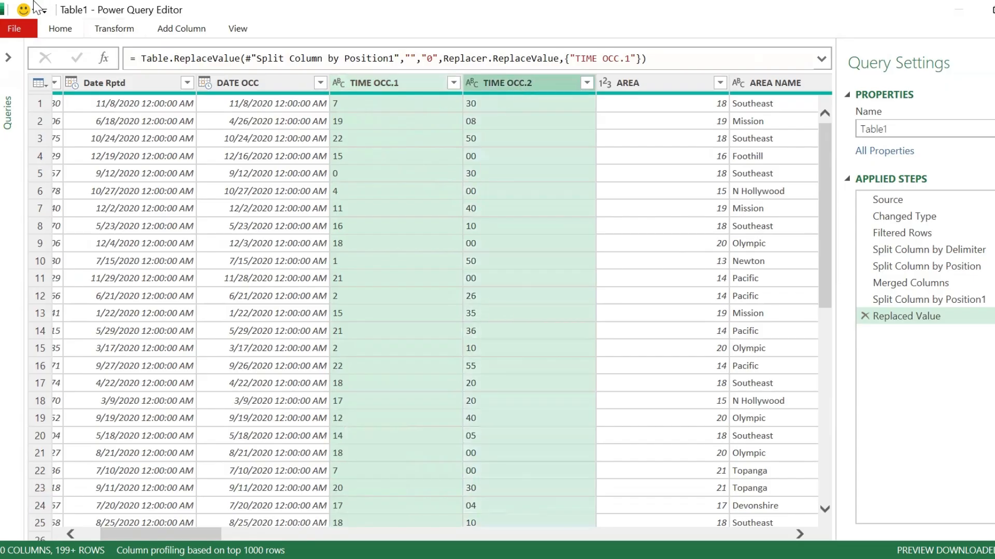
left_click(111, 31)
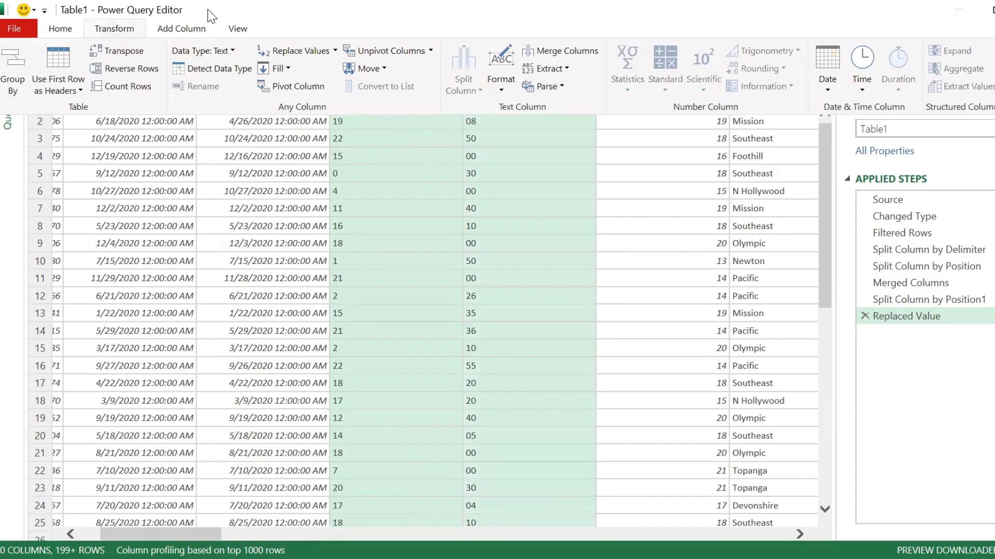
left_click(567, 51)
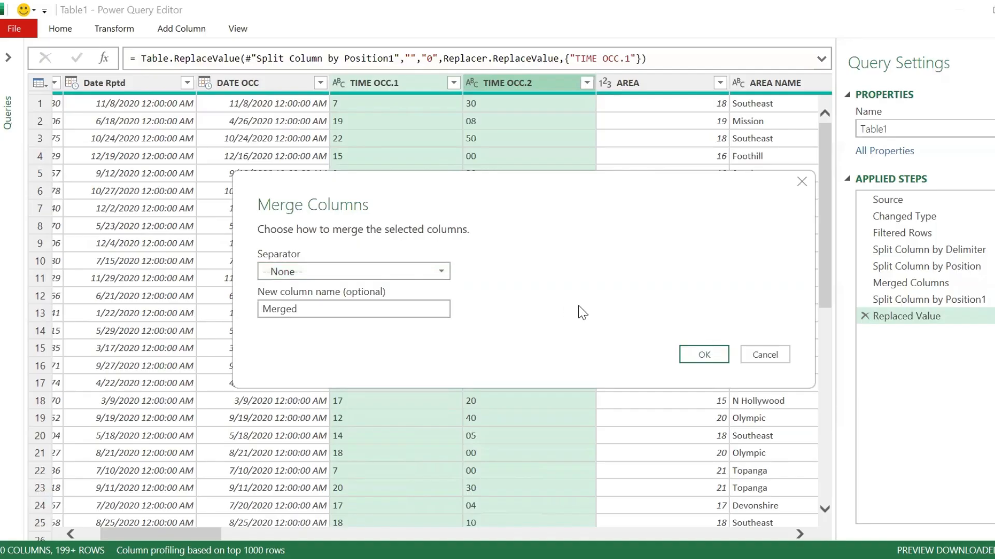
left_click(441, 270)
left_click(302, 310)
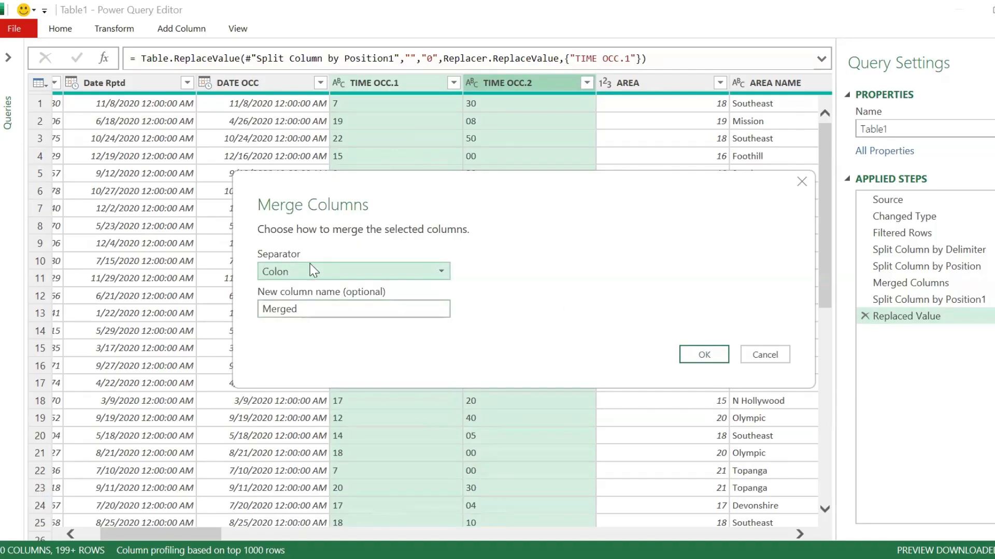
double_click(336, 309)
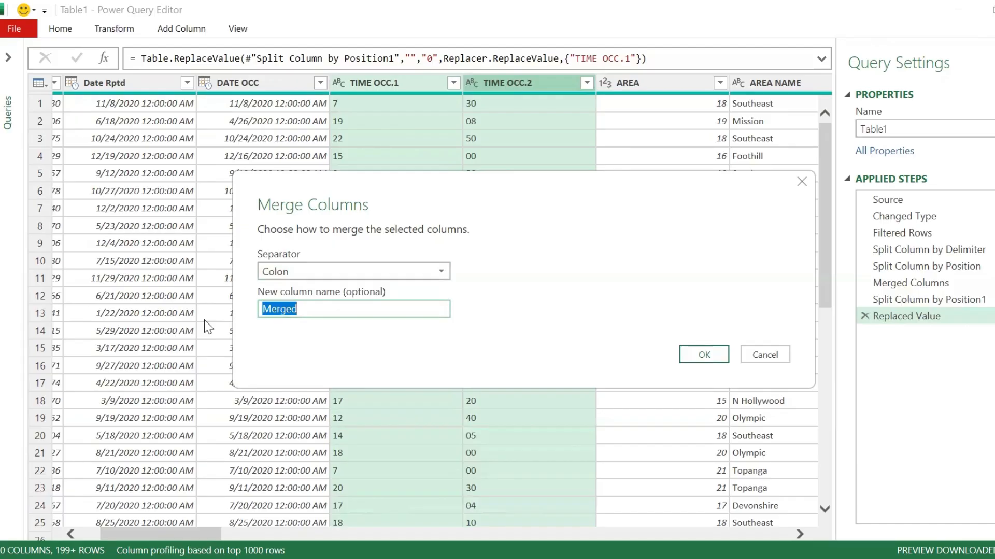
type("Time OCC")
left_click(703, 354)
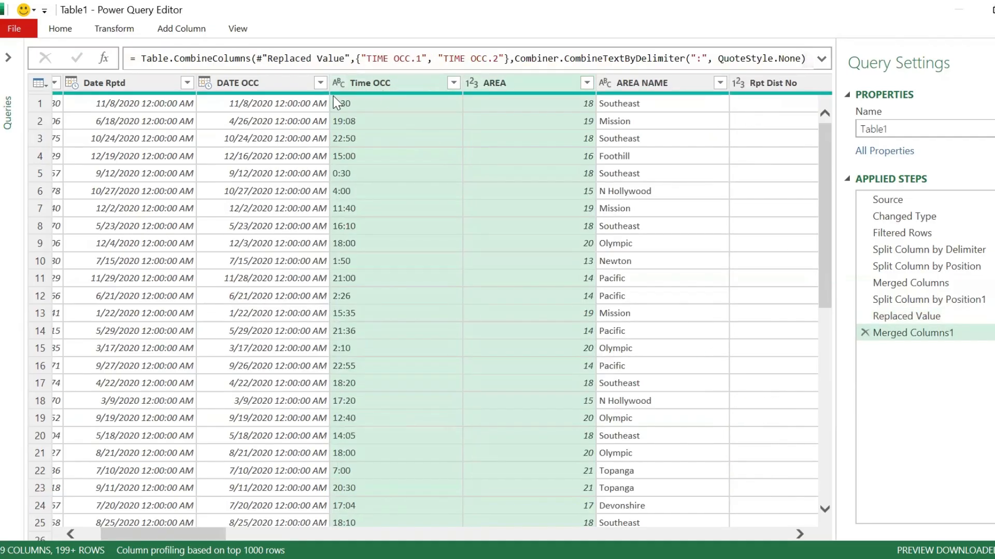
Step: Change the merged Time OCC column's data type to Time
left_click(339, 83)
left_click(366, 203)
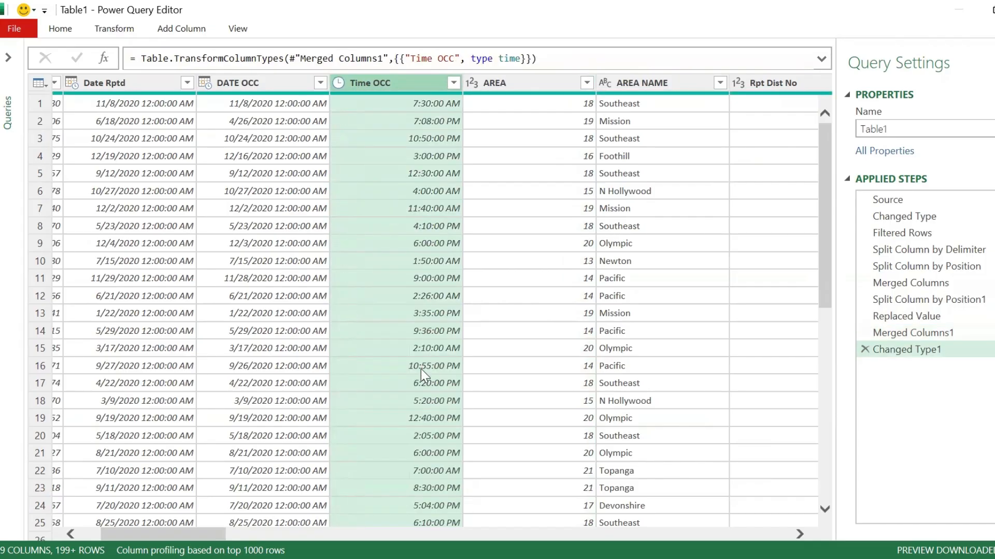
left_click_drag(118, 534, 97, 532)
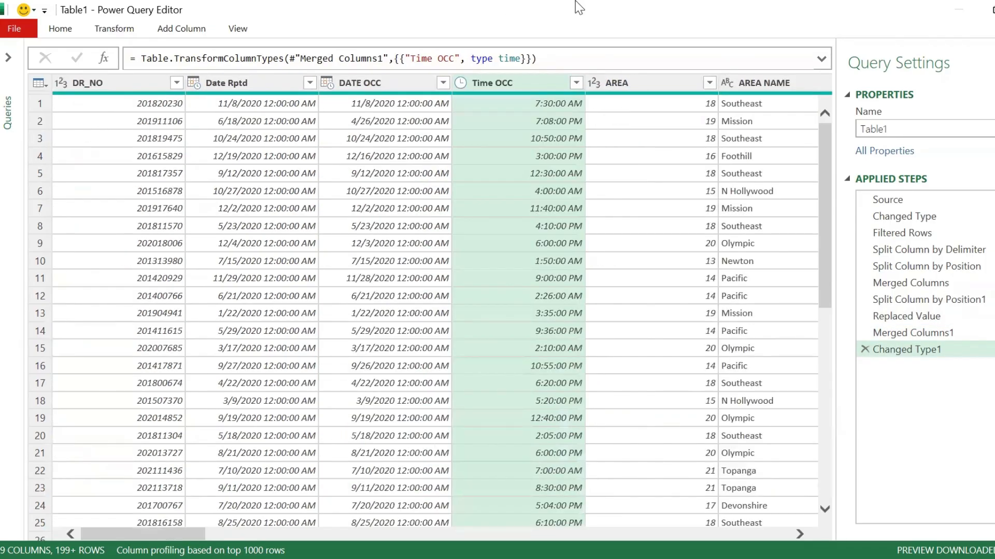